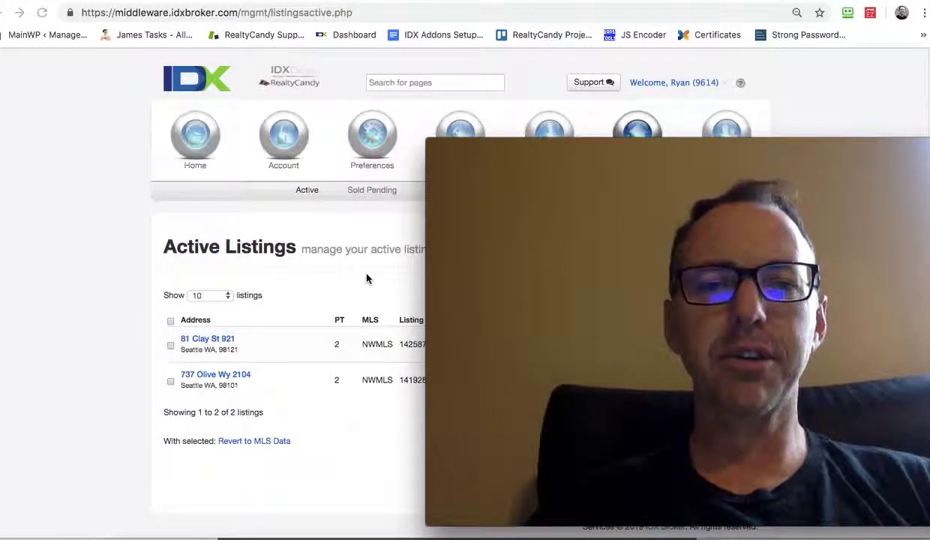
Open the Sold/Pending listings and look through the sold properties.
left_click(367, 279)
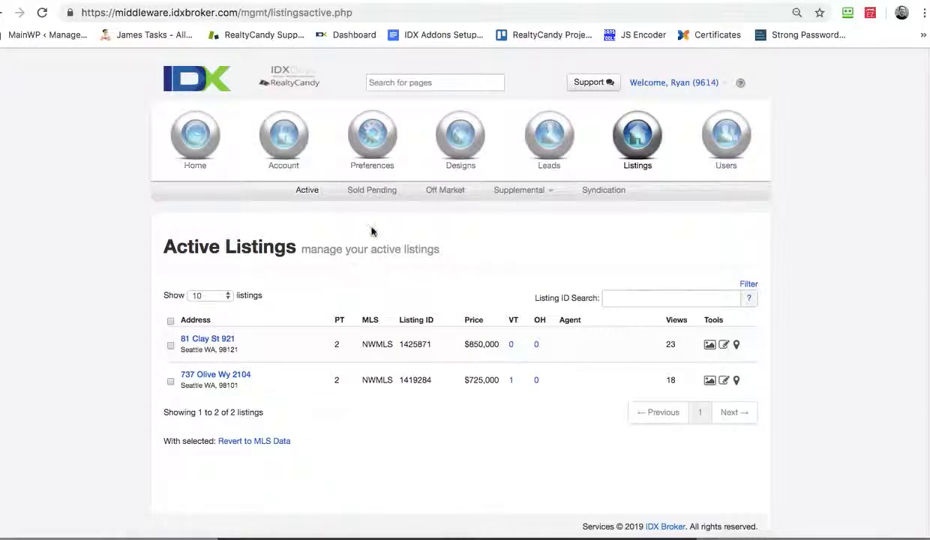
left_click(376, 193)
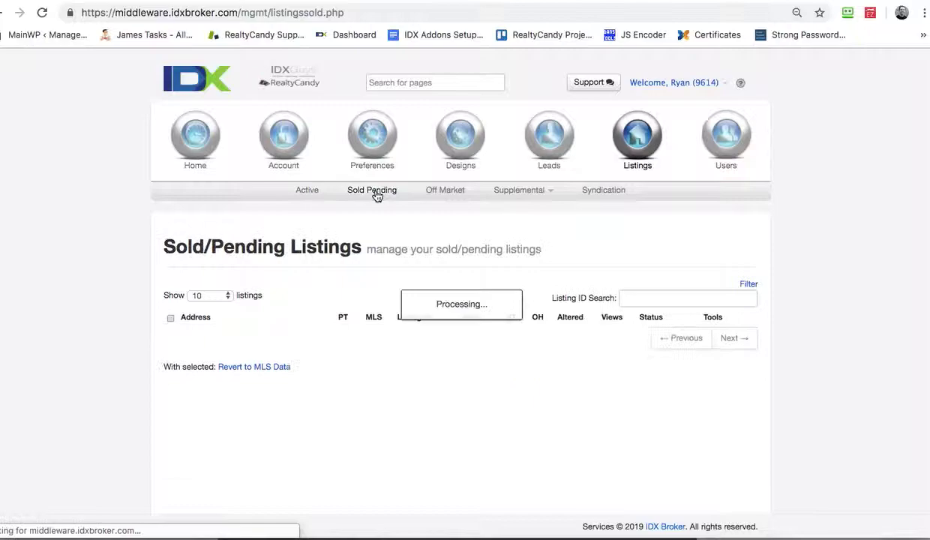
scroll(390, 238, "down", 4)
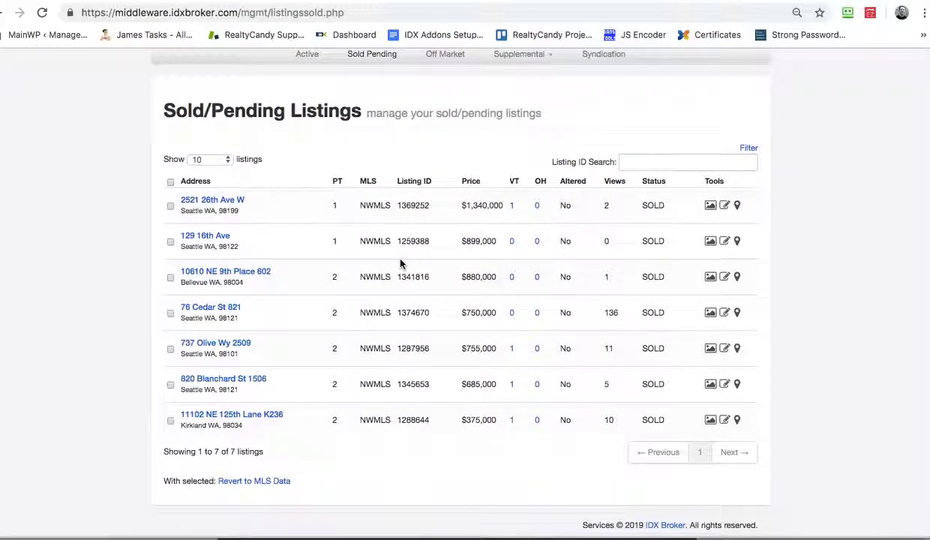
scroll(400, 263, "up", 1)
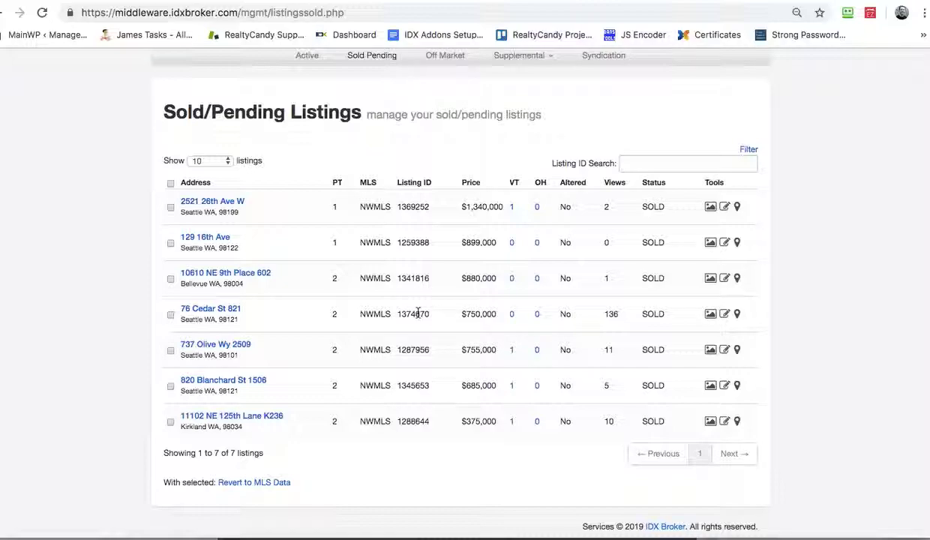
Open the sold listing priced at $750,000 for editing and review its fields down to the Display On Sold/Pending Page setting.
left_click(724, 315)
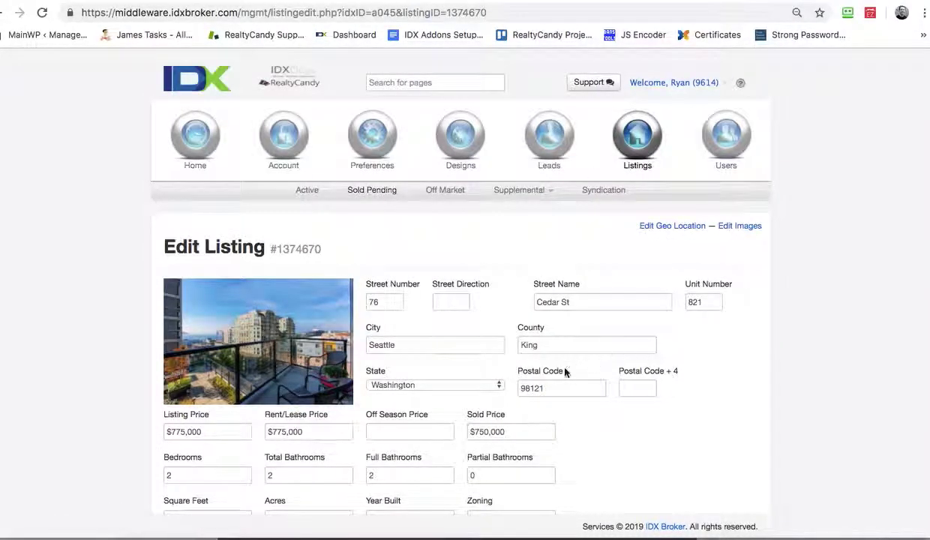
scroll(546, 368, "down", 1)
scroll(545, 381, "down", 3)
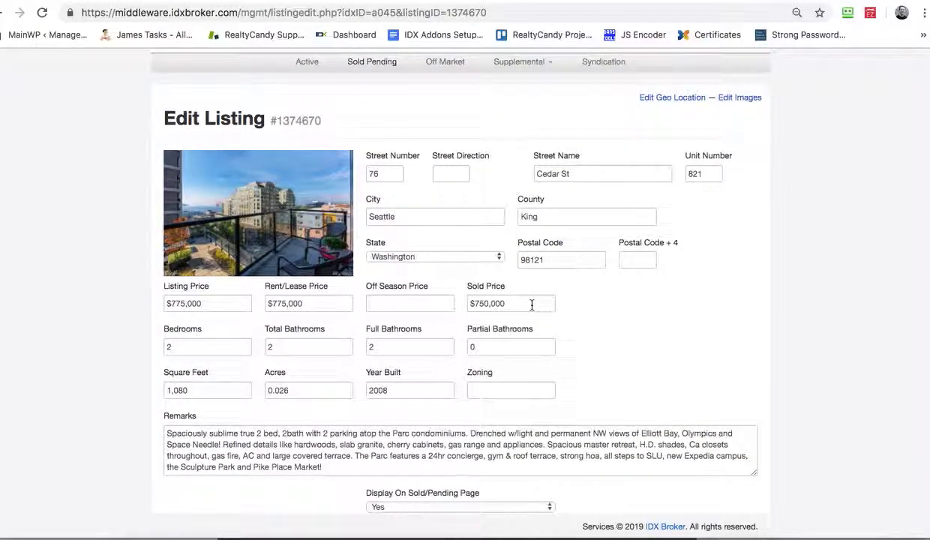
scroll(506, 364, "down", 3)
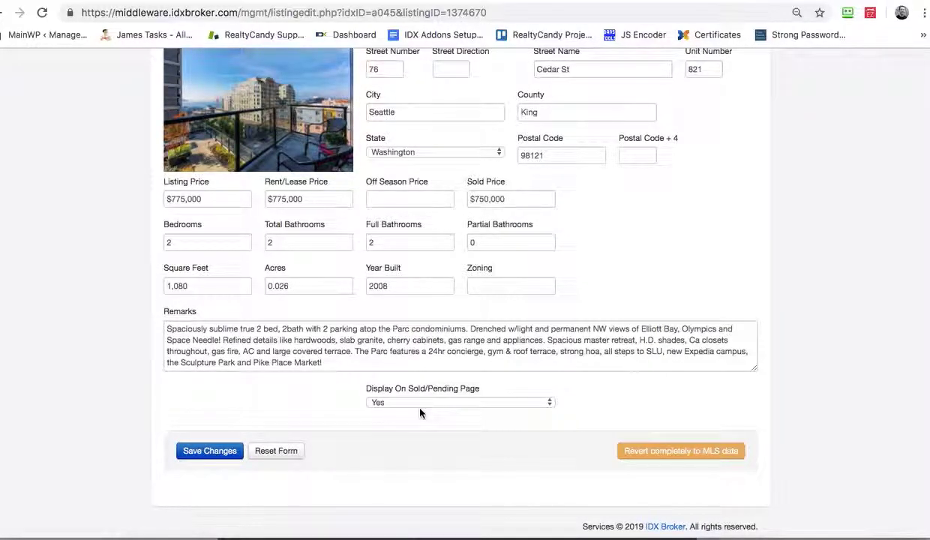
scroll(420, 412, "up", 7)
Open the Off Market listings and look through the entries and their statuses.
left_click(448, 190)
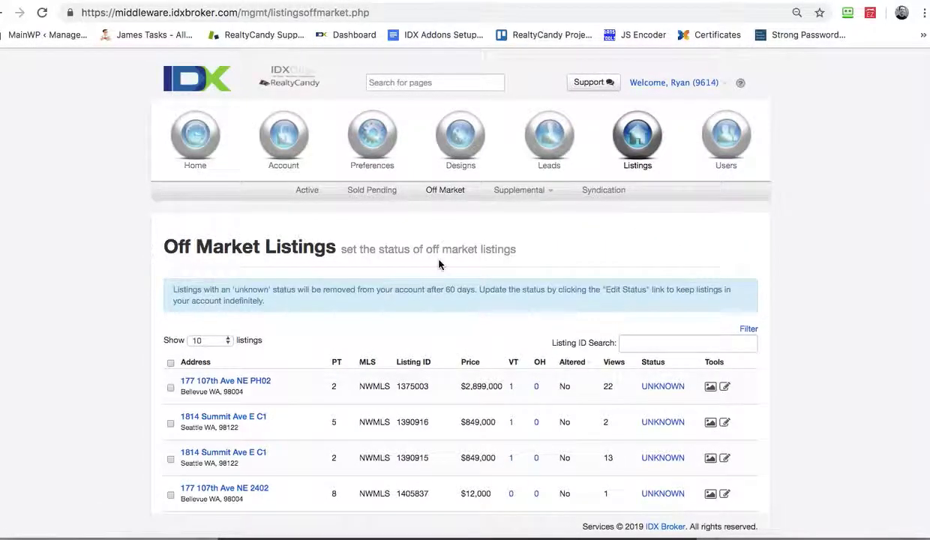
scroll(439, 264, "down", 3)
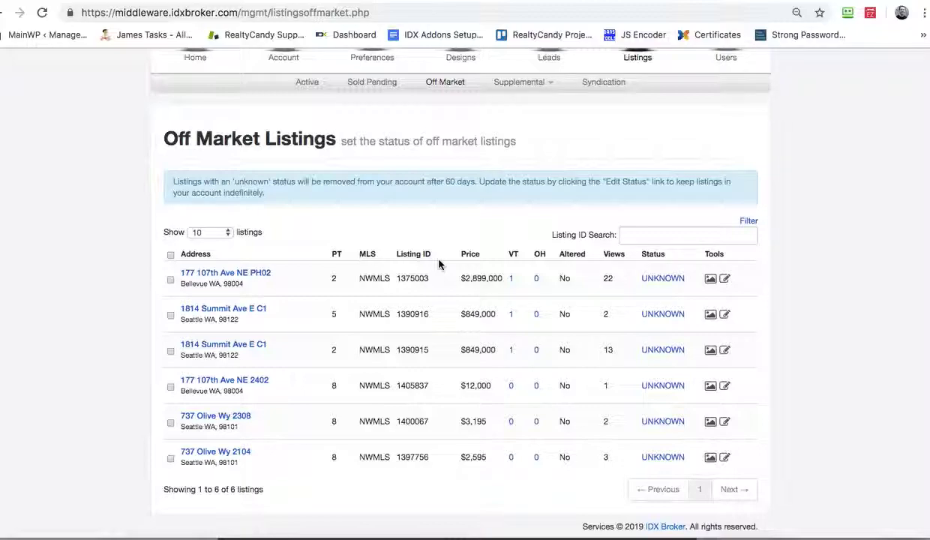
scroll(439, 264, "down", 1)
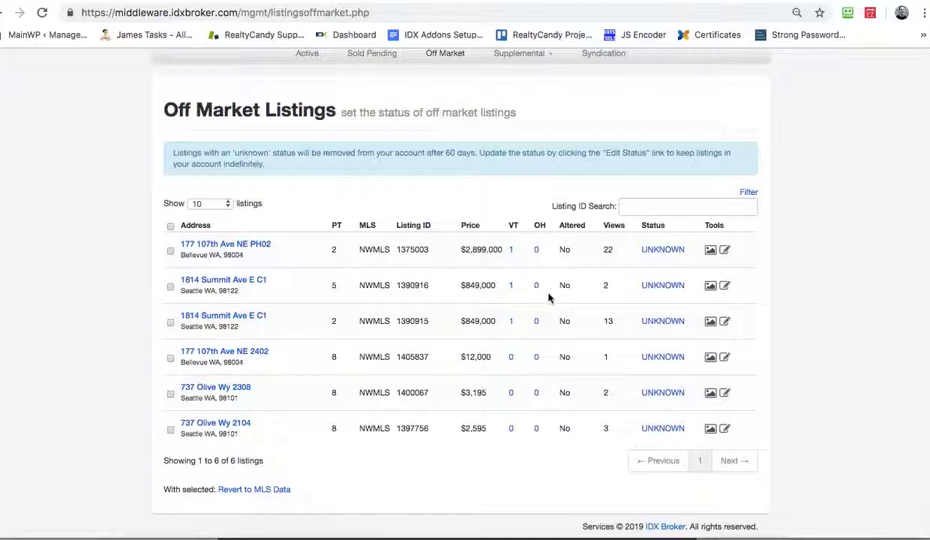
Clear the Rent/Lease Price of the $849,000 off-market listing with PT 2 and save the changes.
left_click(725, 323)
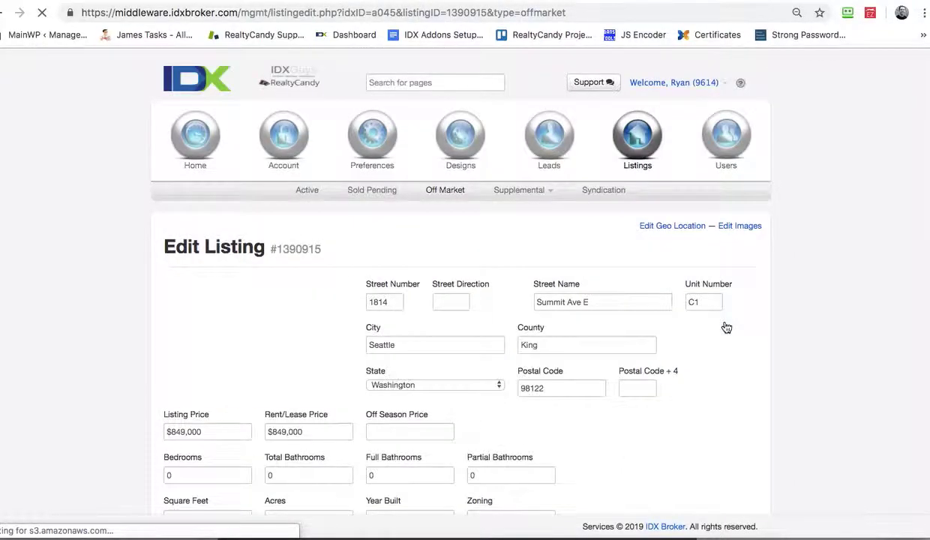
scroll(491, 379, "down", 1)
scroll(492, 379, "down", 1)
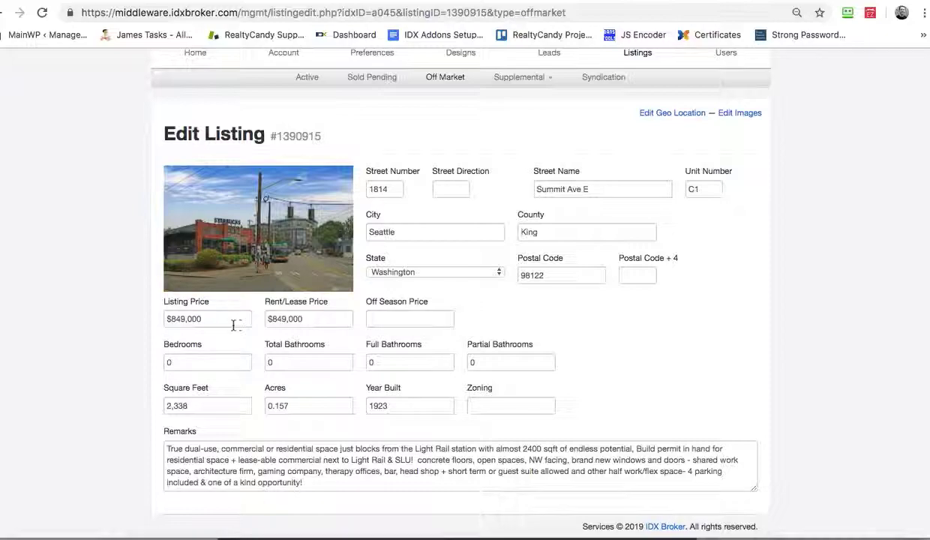
triple_click(303, 321)
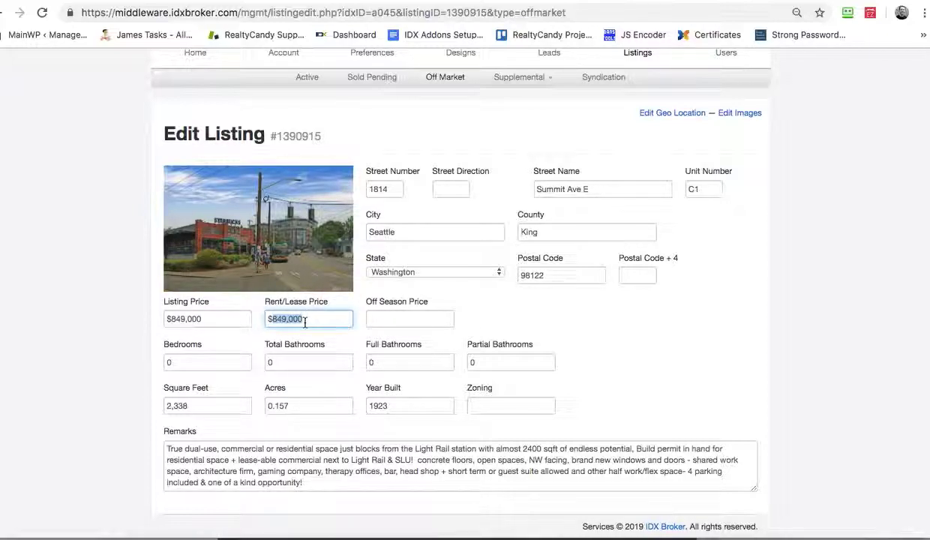
key("BackSpace")
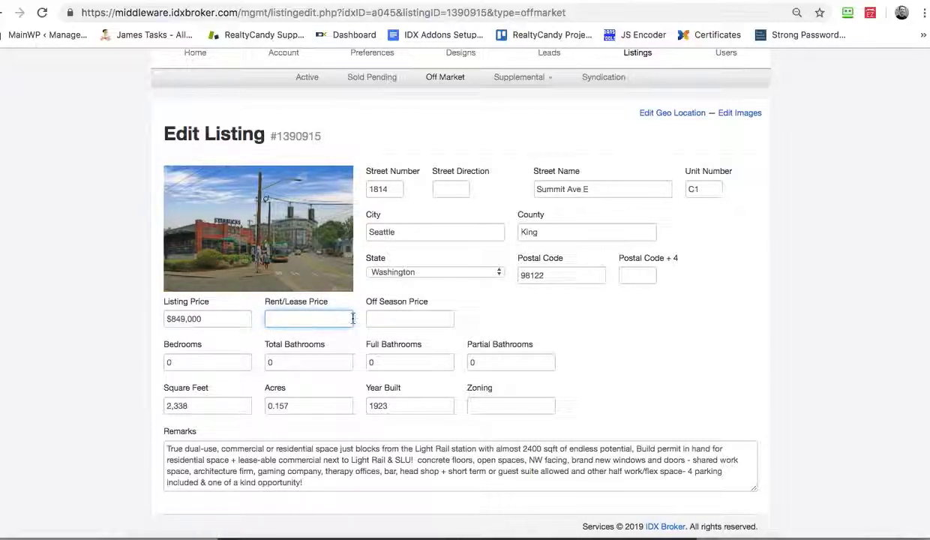
scroll(355, 354, "down", 2)
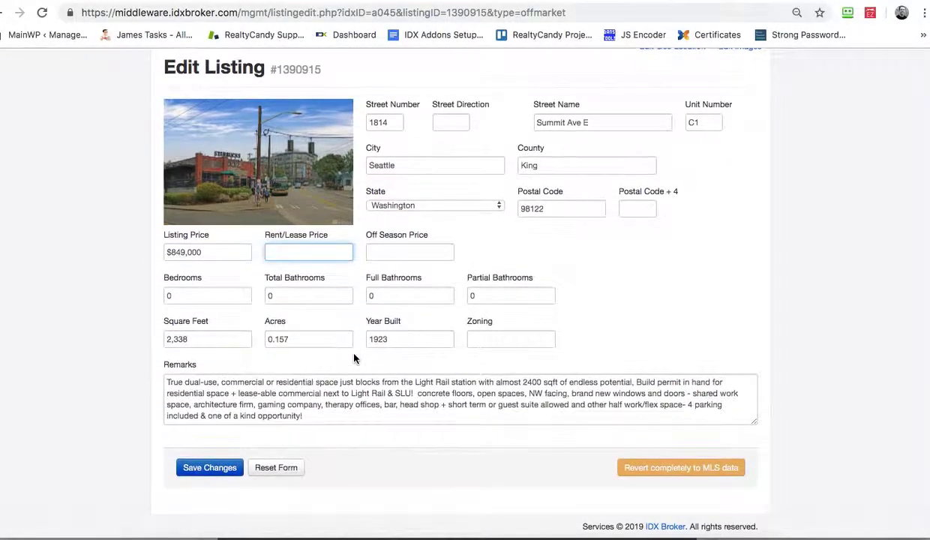
scroll(355, 359, "up", 1)
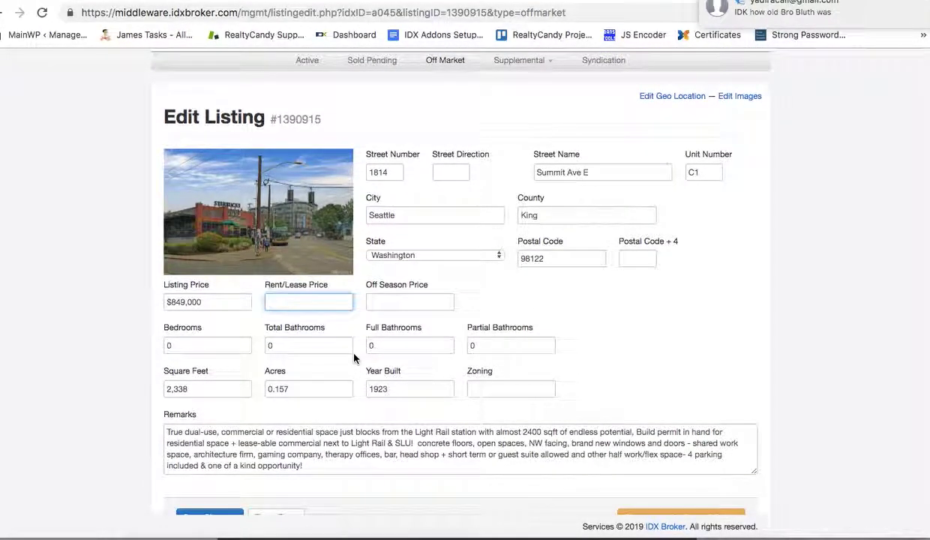
scroll(354, 358, "down", 1)
left_click(200, 465)
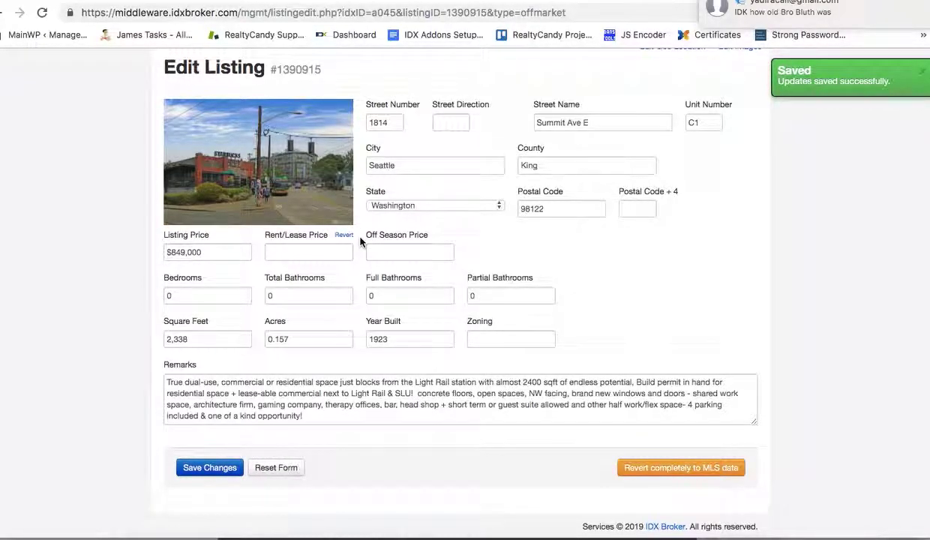
Return to the Off Market listings and check the row of the edited $849,000 listing.
scroll(360, 242, "up", 2)
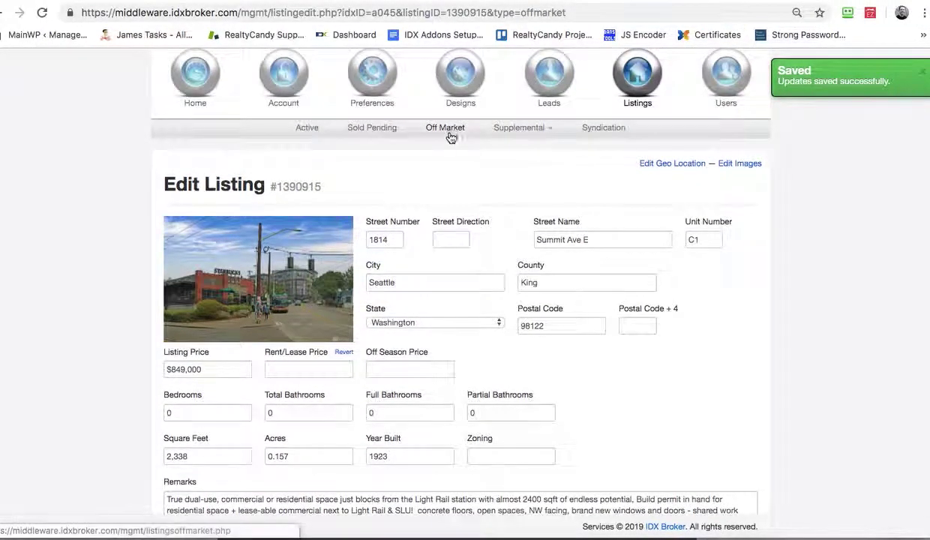
left_click(449, 133)
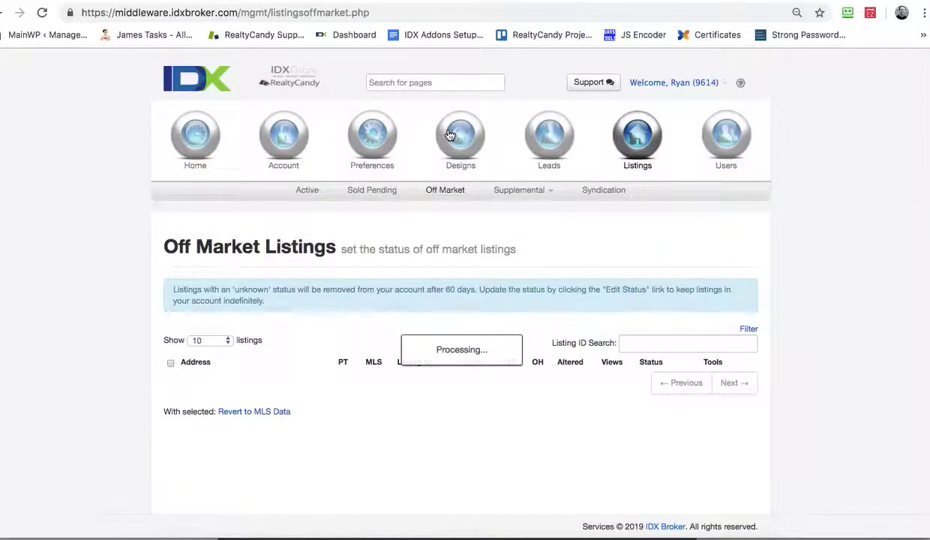
scroll(431, 277, "down", 2)
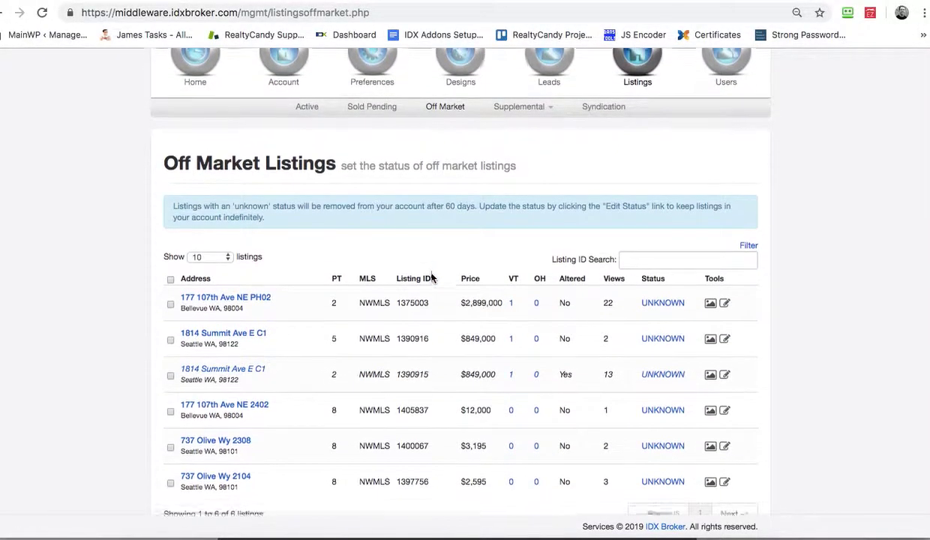
scroll(431, 278, "down", 1)
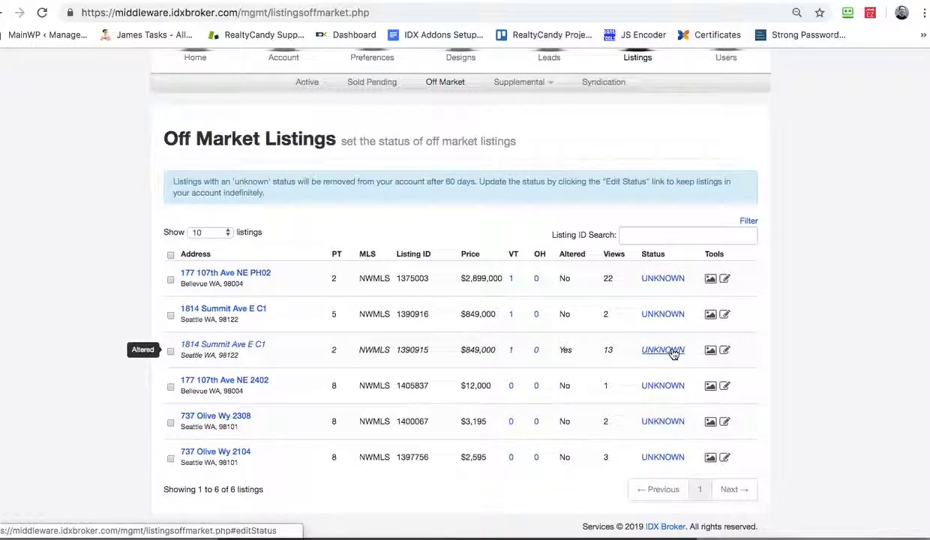
Edit the status of the altered $849,000 off-market listing, choosing Sold with a sold price of 846000.
left_click(664, 350)
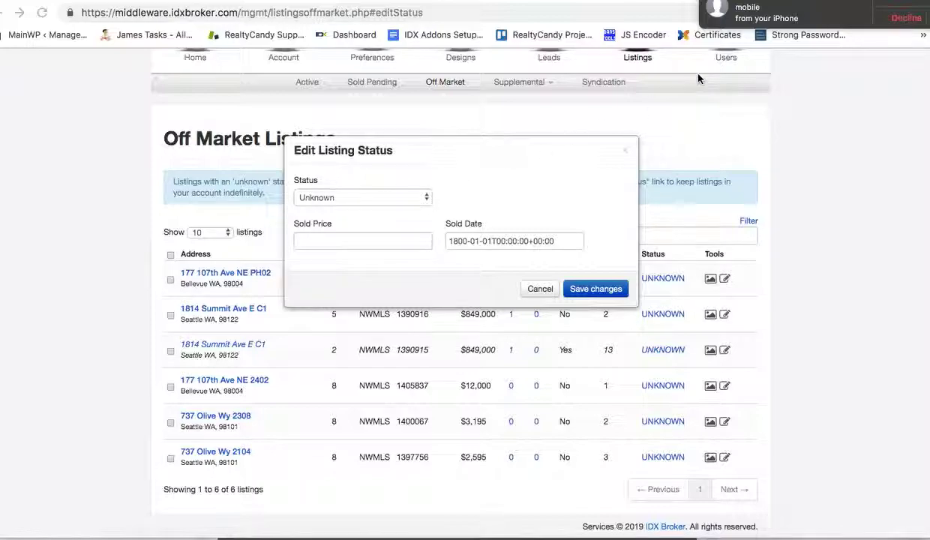
left_click(904, 18)
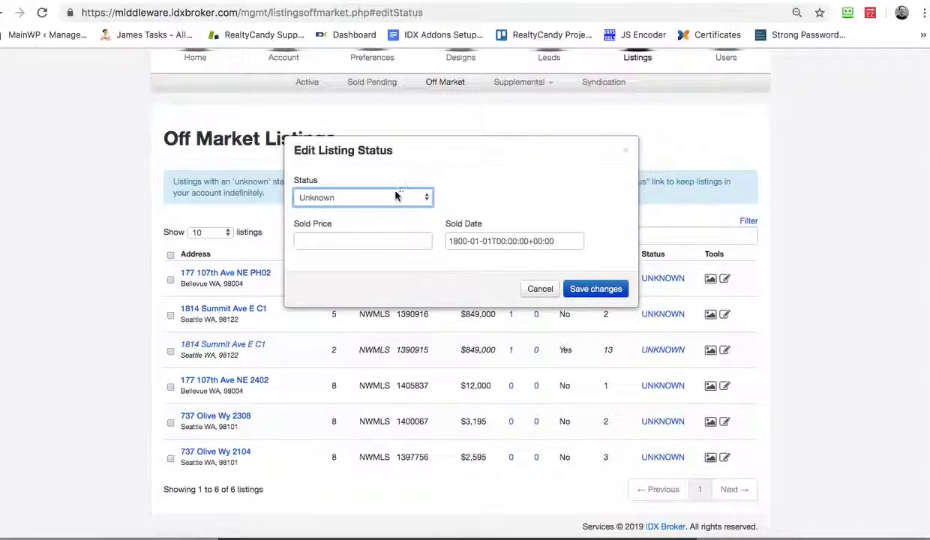
left_click(371, 193)
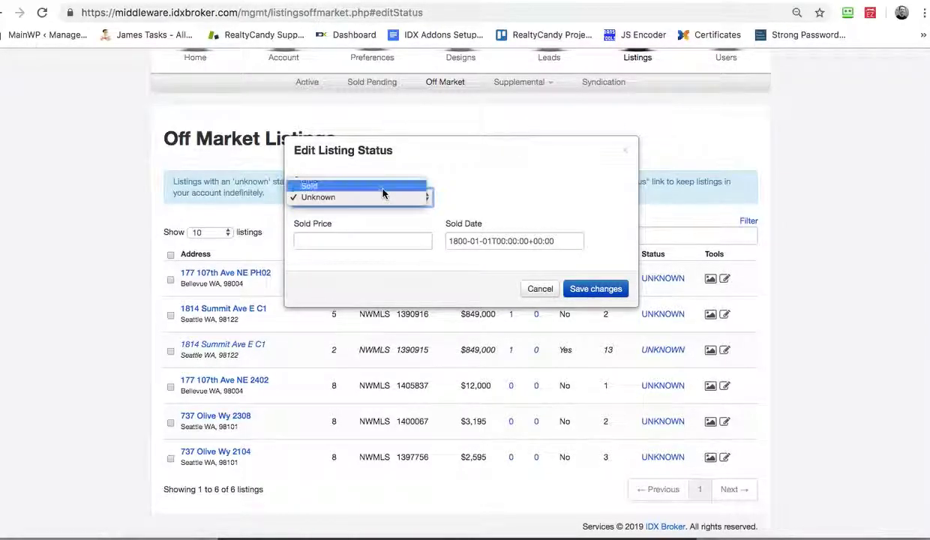
left_click(382, 190)
left_click(368, 240)
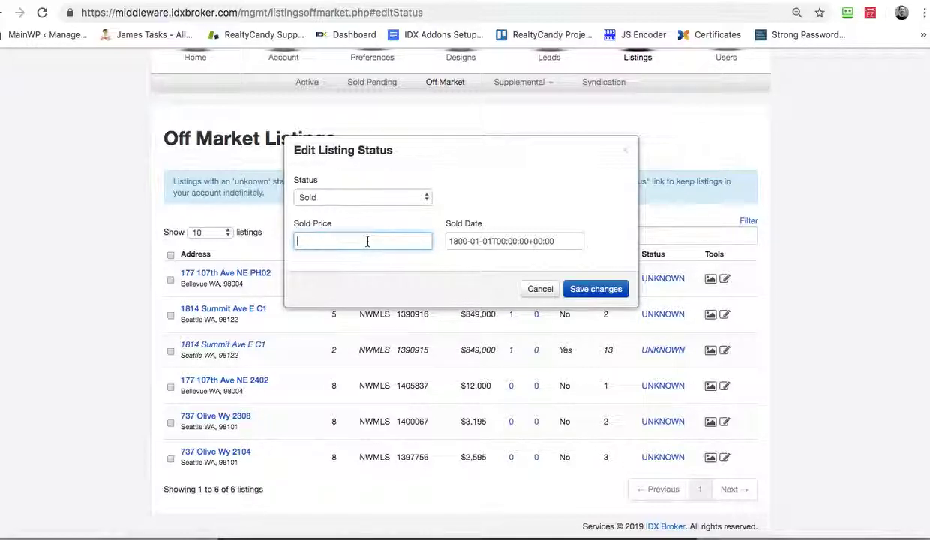
type("846000")
Enter 2019-01-15 as the listing's sold date and cancel the status edit.
left_click_drag(505, 239, 508, 270)
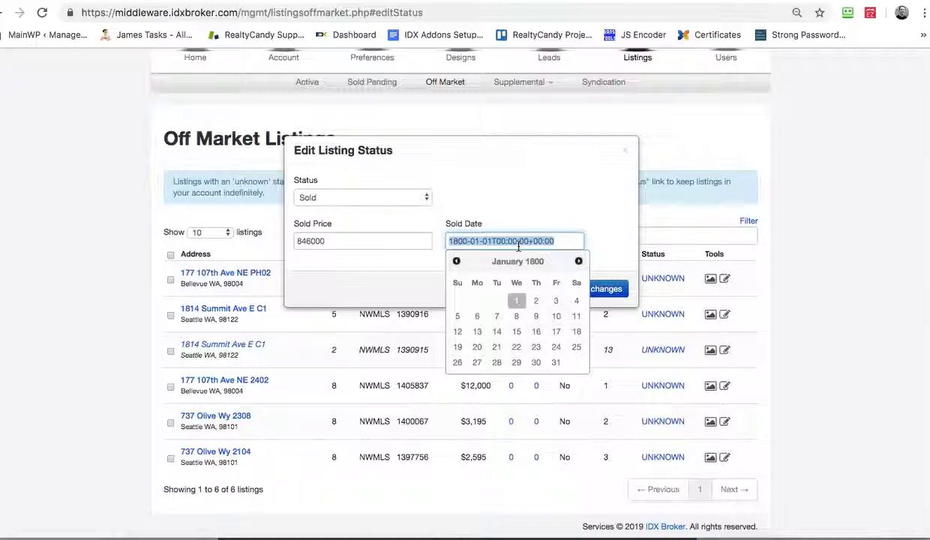
type("2019")
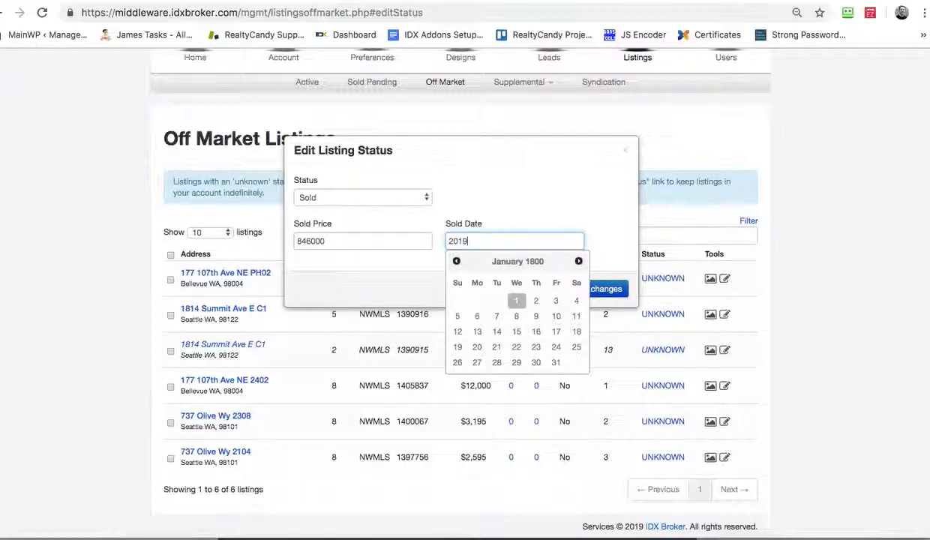
left_click(577, 262)
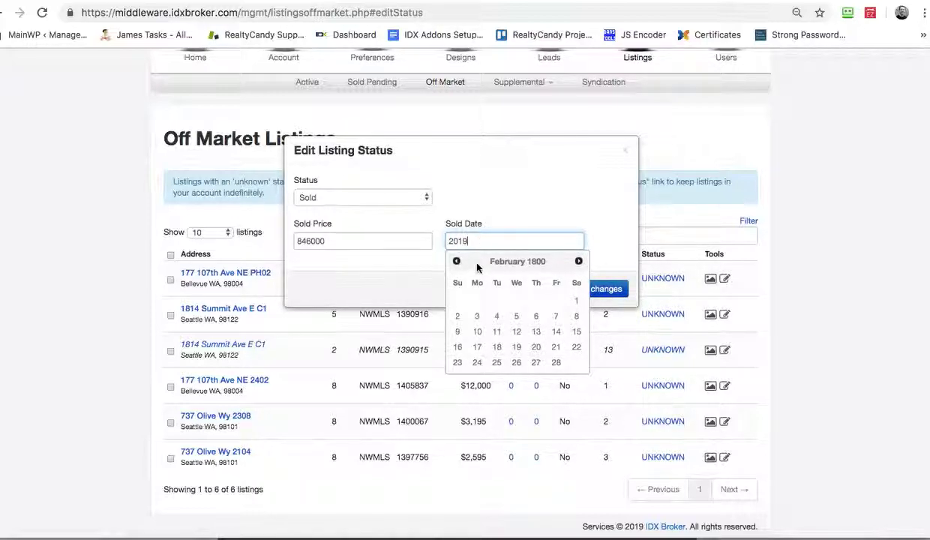
type("19")
left_click(457, 261)
left_click(517, 301)
left_click(465, 241)
left_click_drag(463, 241, 443, 241)
type("2019")
left_click(474, 241)
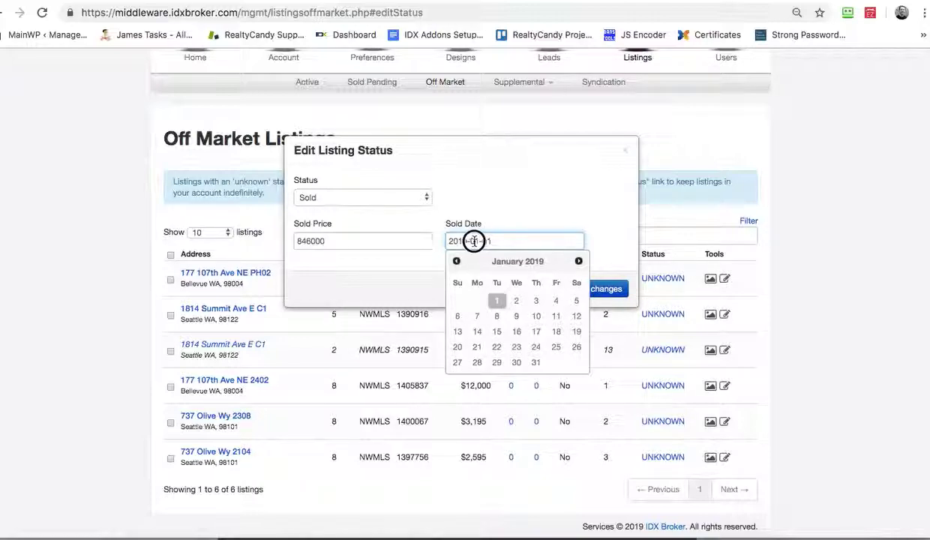
left_click(488, 241)
type("5")
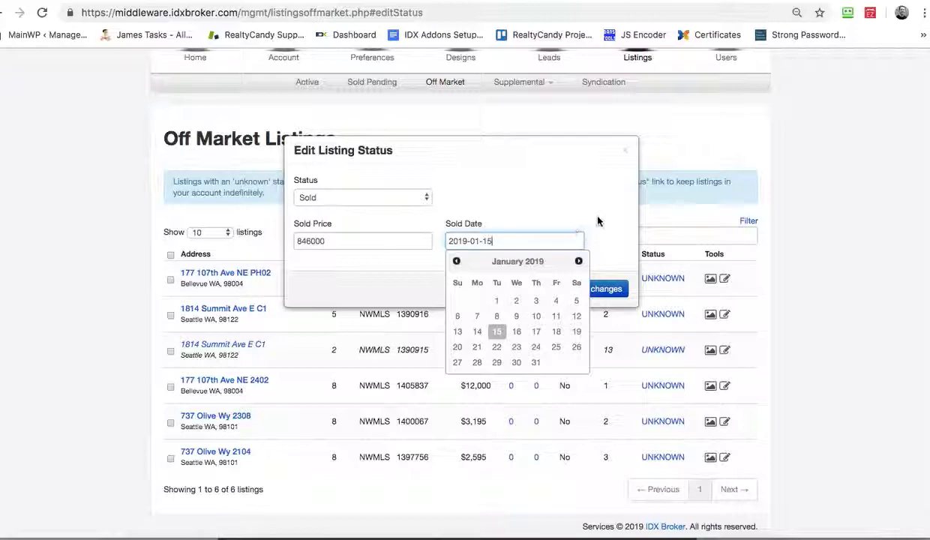
key("Return")
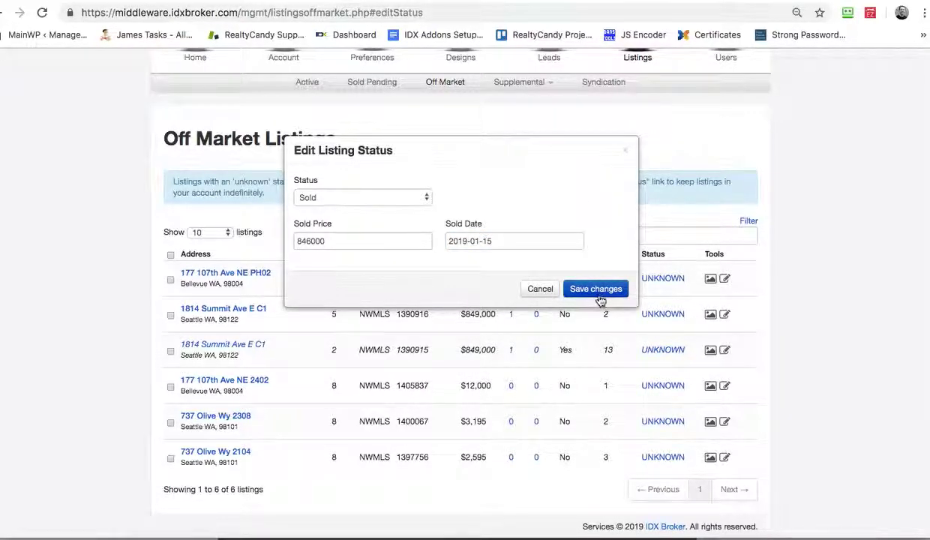
left_click(600, 298)
left_click(542, 290)
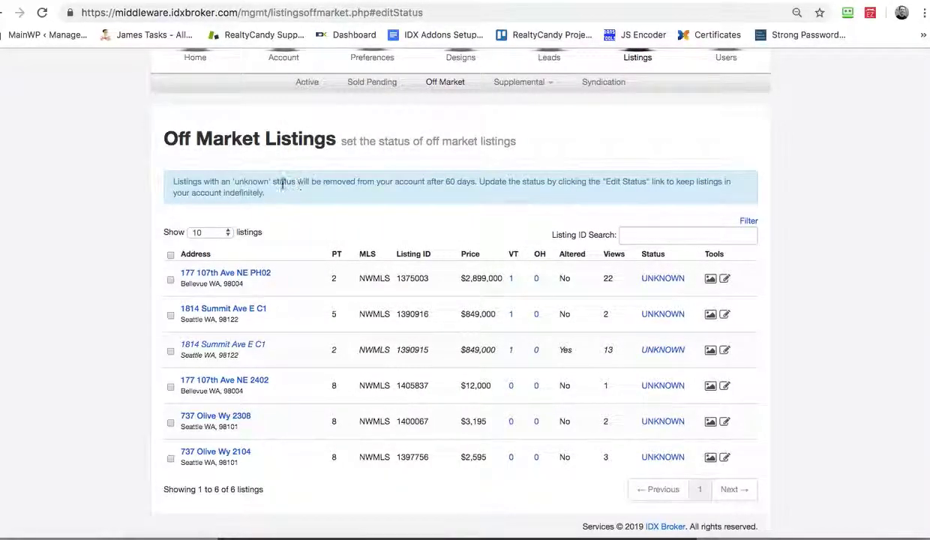
Review the 60-day removal notice for unknown-status listings, and open the Supplemental listings to look through them.
left_click_drag(234, 180, 477, 184)
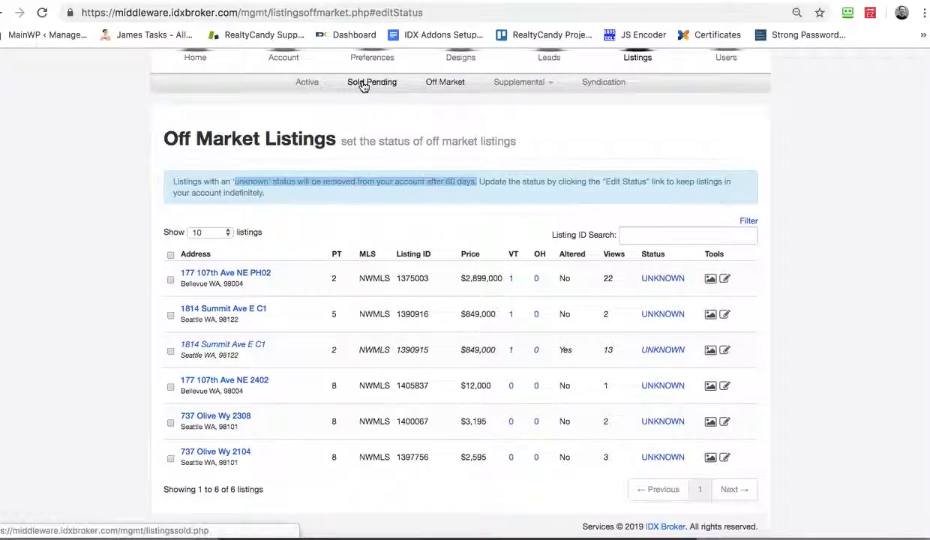
left_click(534, 87)
left_click(520, 101)
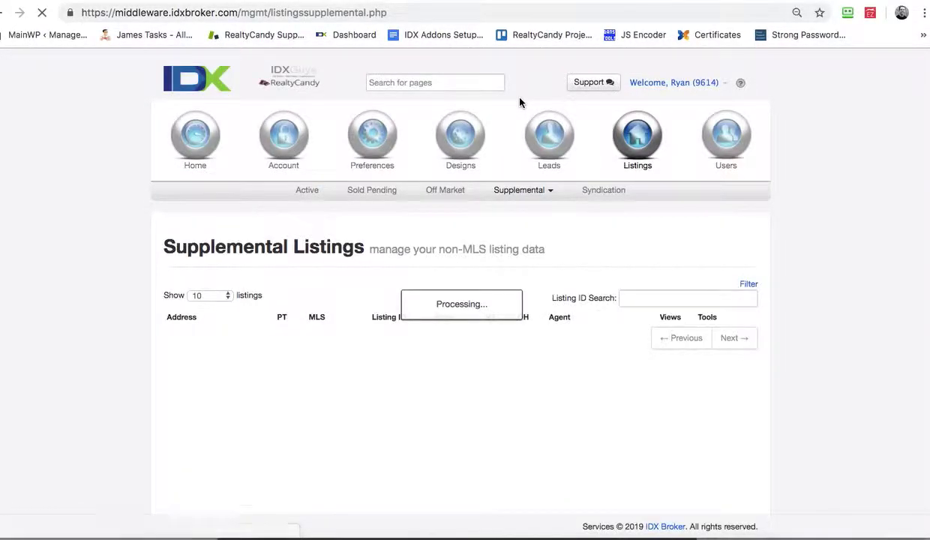
scroll(481, 295, "down", 2)
scroll(481, 295, "down", 1)
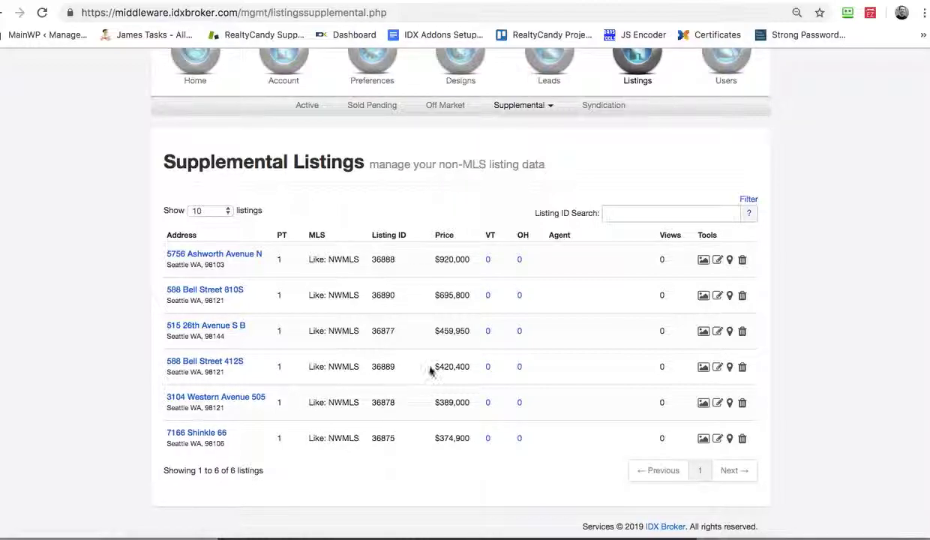
Check the options for managing and creating supplemental listings, and open the $920,000 listing for editing.
scroll(430, 370, "up", 1)
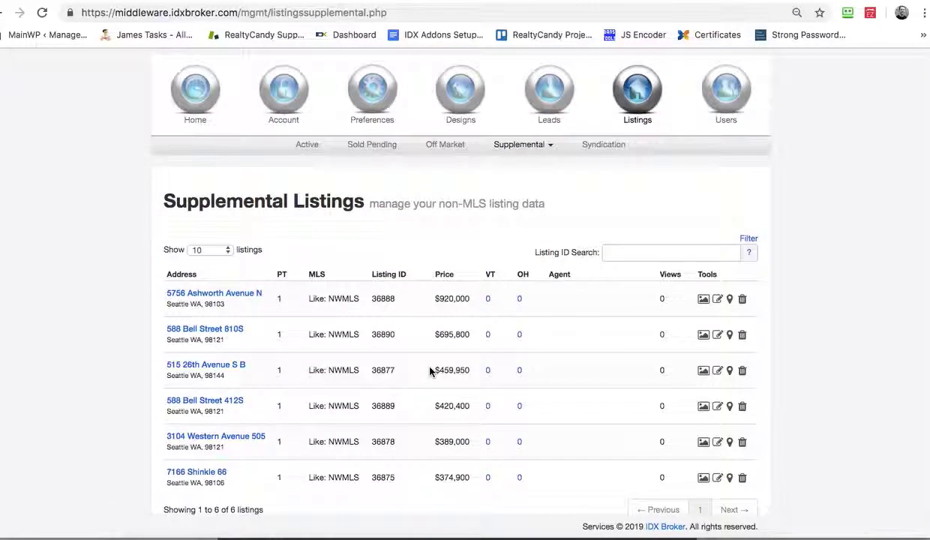
left_click(551, 146)
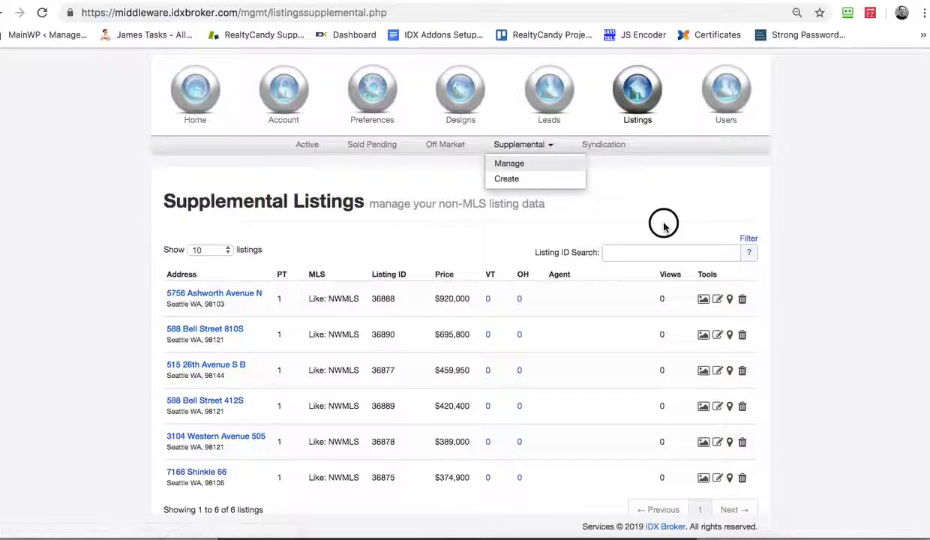
left_click(718, 300)
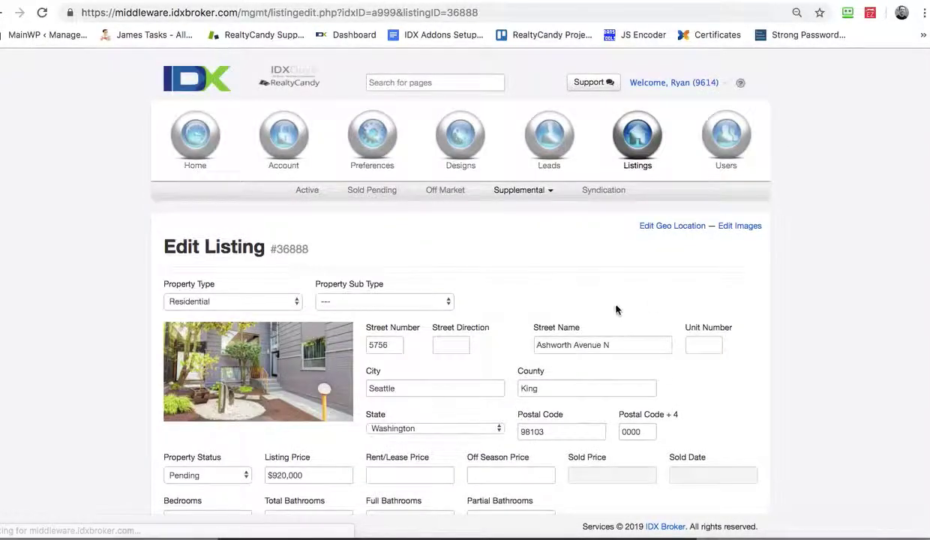
scroll(523, 333, "down", 2)
scroll(523, 333, "down", 2)
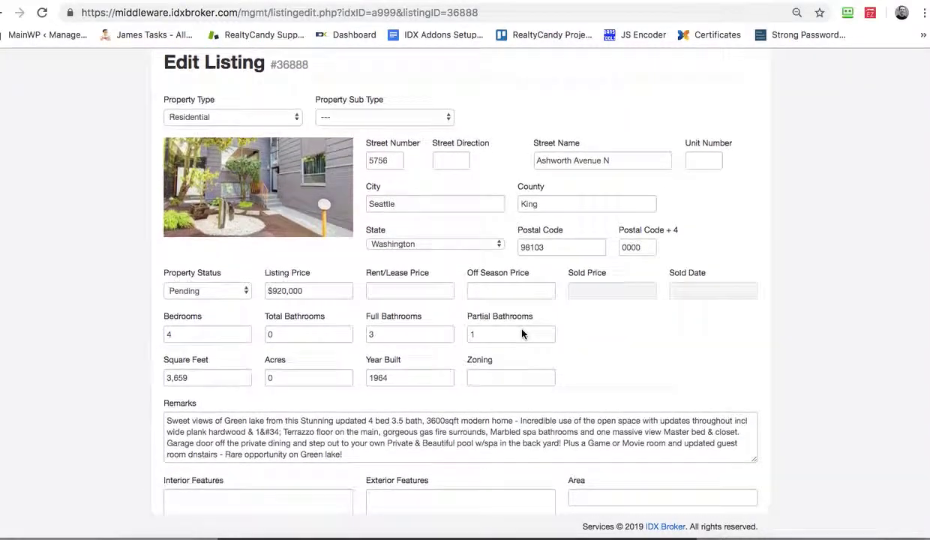
Check the available choices for the listing's property sub type and property type.
left_click(351, 117)
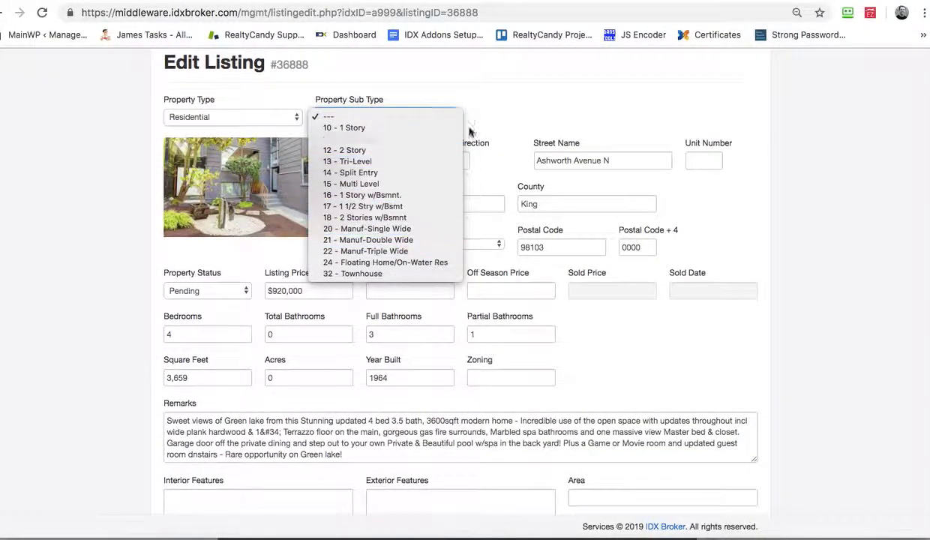
left_click(408, 100)
left_click(229, 120)
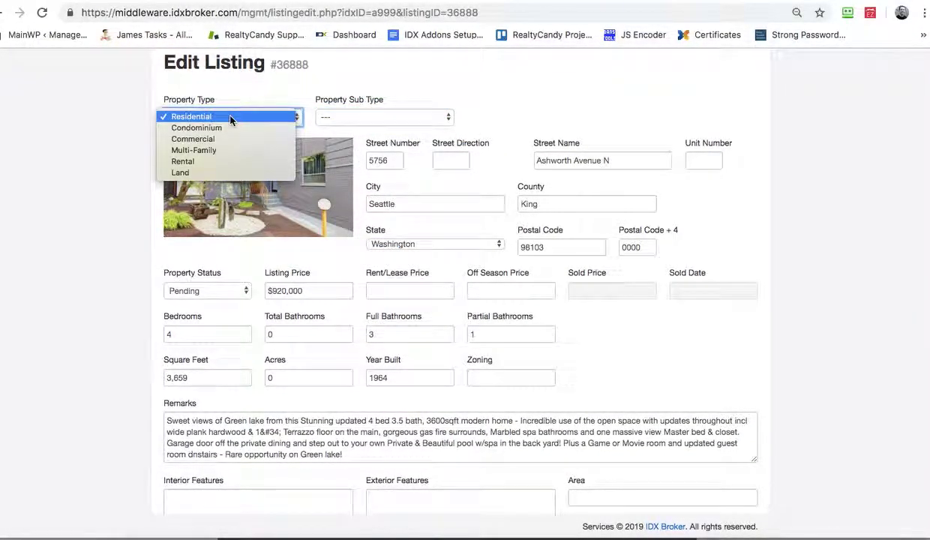
left_click(501, 87)
Review the remaining editable fields of the $920,000 listing, including remarks, features and the Display Listing choices.
scroll(467, 210, "down", 3)
scroll(467, 210, "down", 1)
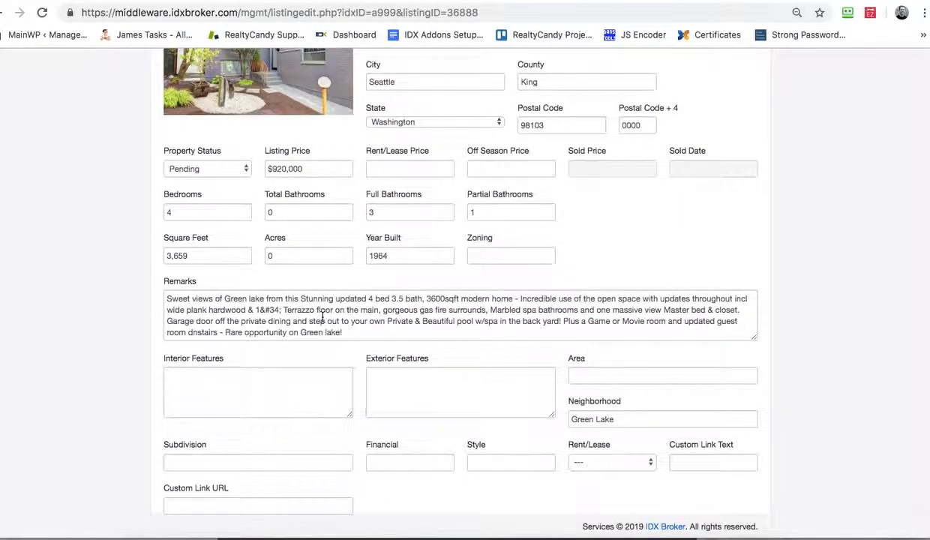
scroll(323, 318, "down", 3)
scroll(323, 317, "up", 5)
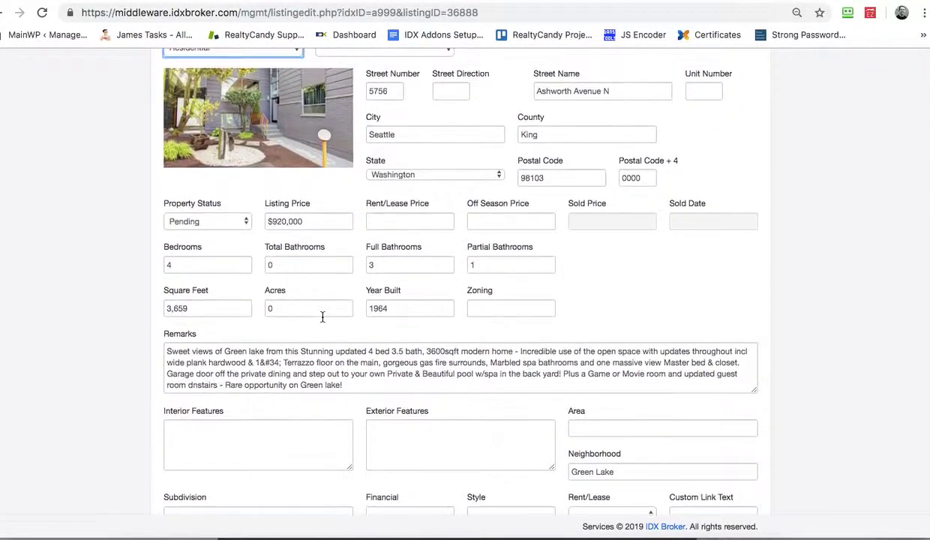
scroll(323, 318, "down", 4)
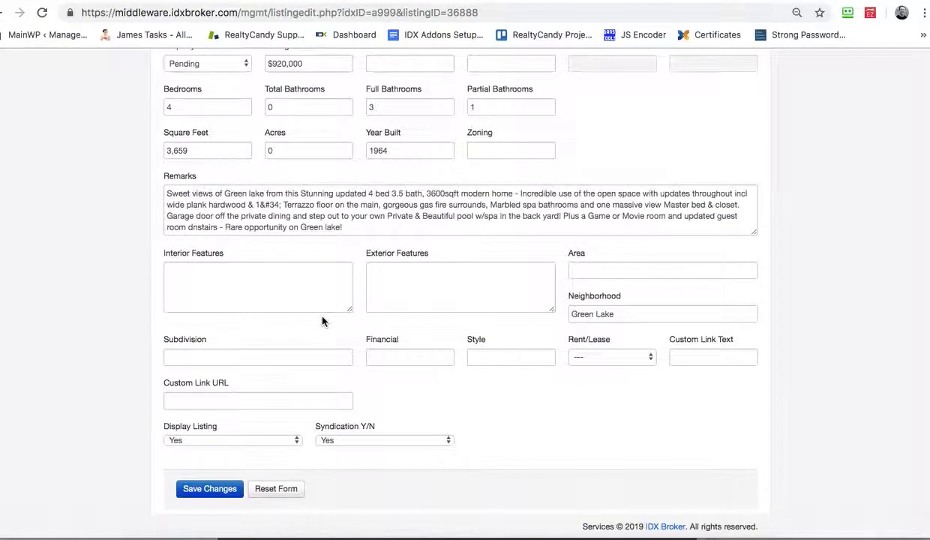
left_click(233, 439)
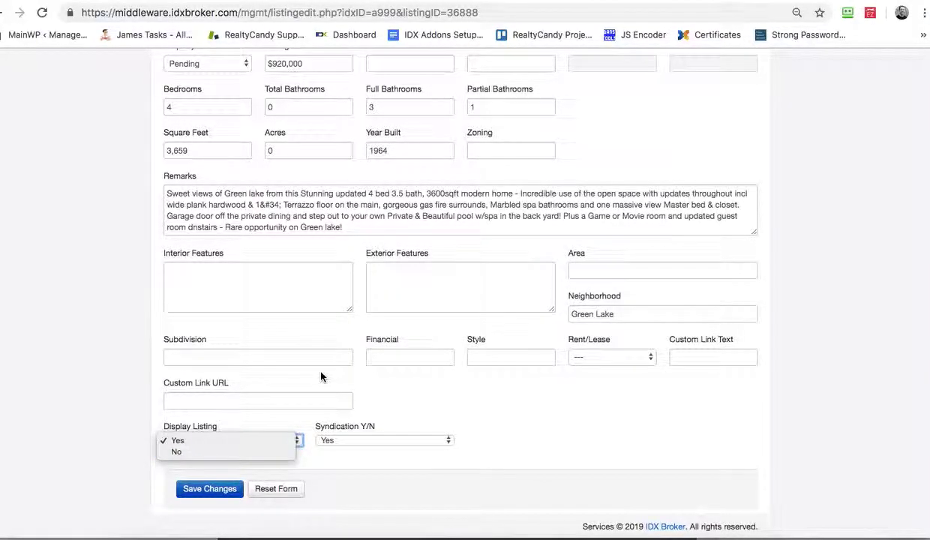
left_click(713, 355)
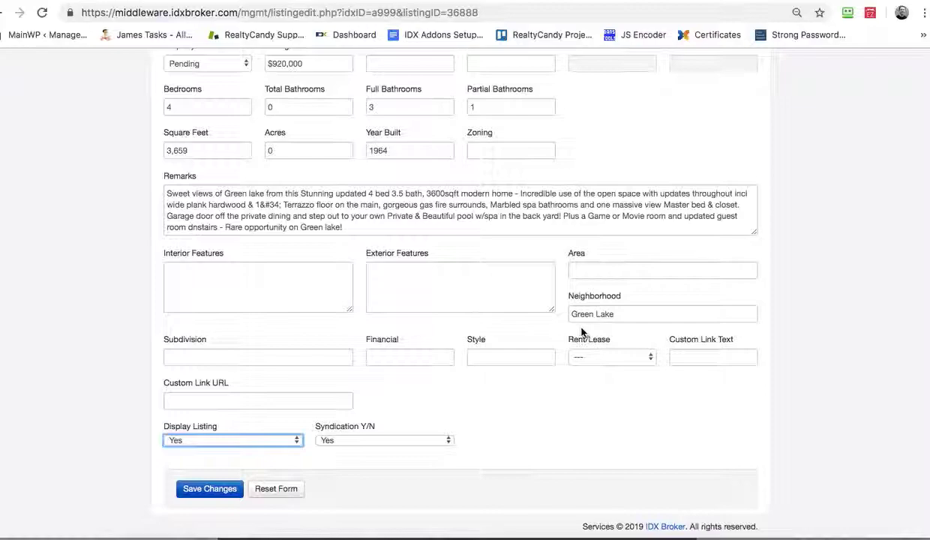
scroll(523, 319, "up", 5)
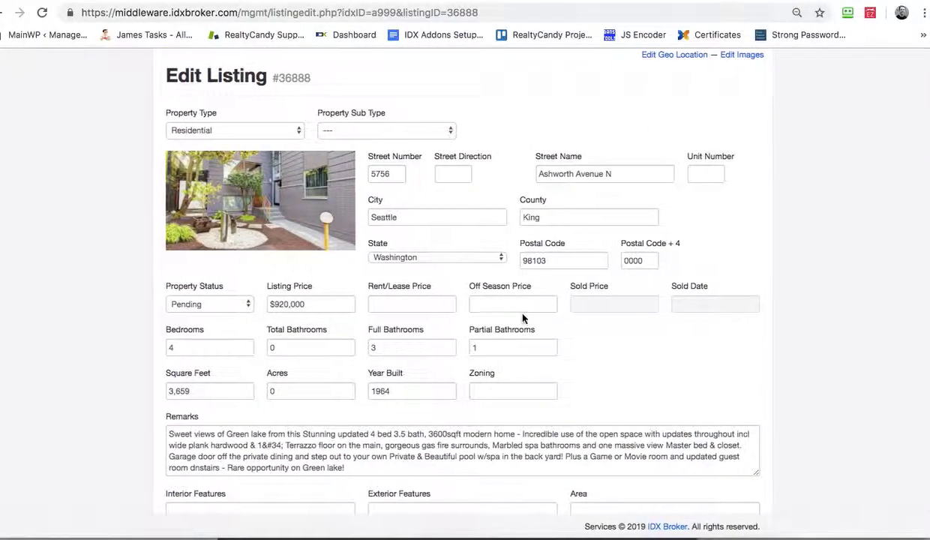
Return to the Supplemental listings, view the virtual tour form of the $459,950 listing and cancel it.
left_click(2, 15)
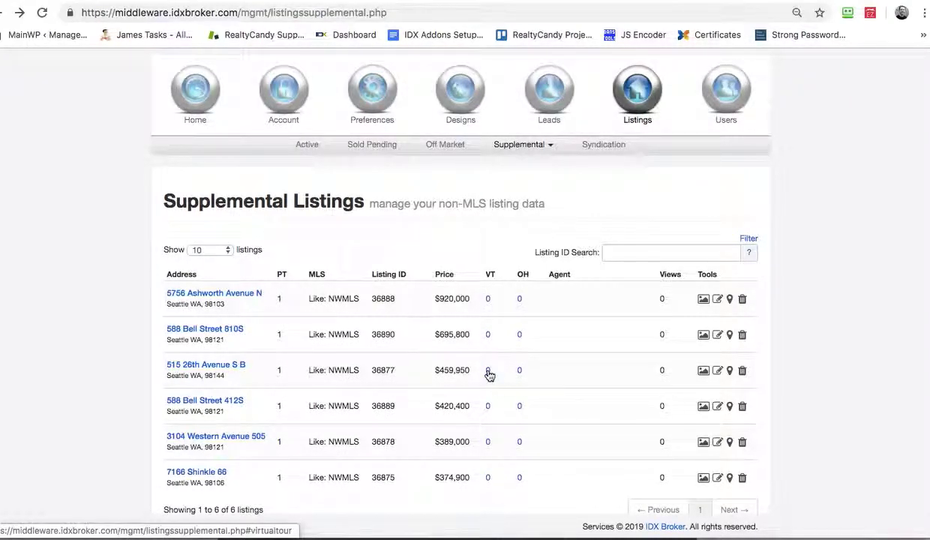
left_click(488, 372)
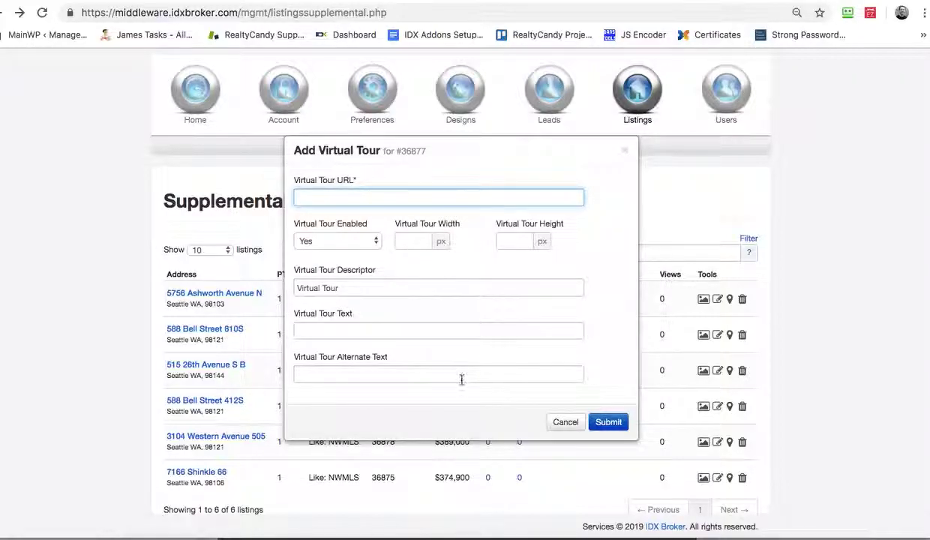
left_click(563, 423)
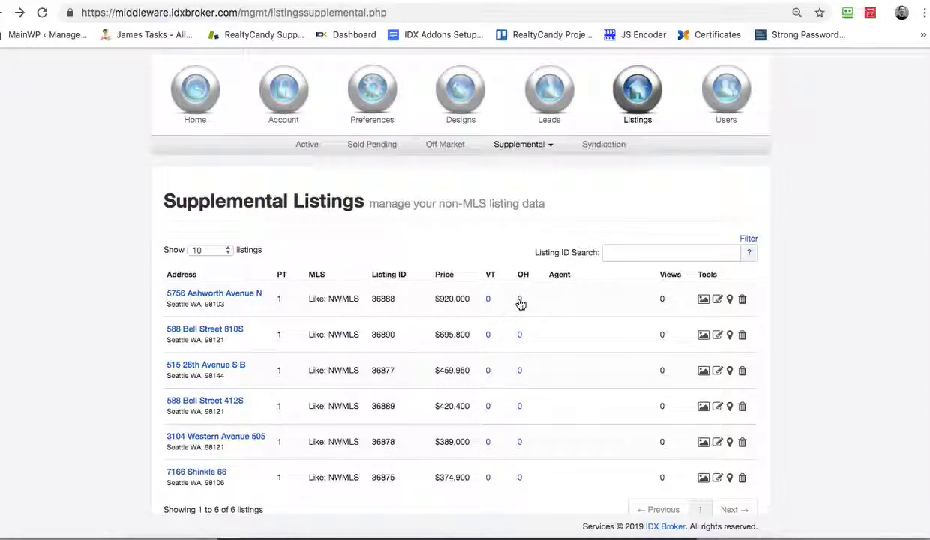
Open the images of the $459,950 supplemental listing and look through their priority order and captions.
left_click(705, 372)
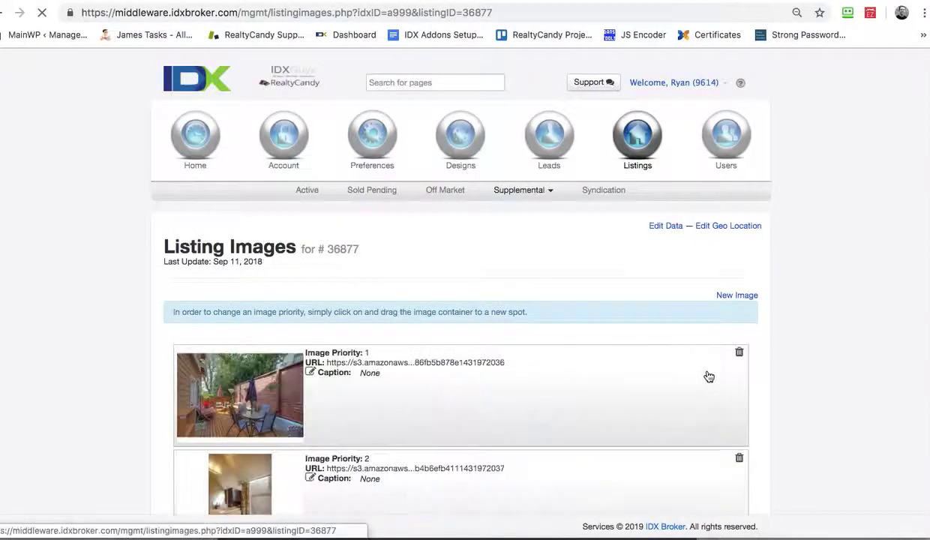
scroll(781, 386, "down", 1)
scroll(809, 393, "down", 3)
scroll(808, 392, "up", 3)
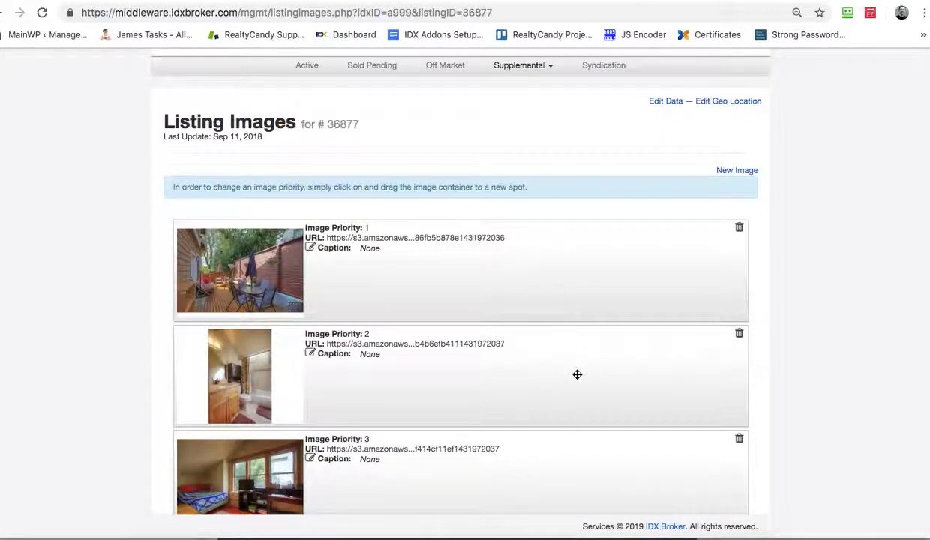
scroll(791, 398, "down", 12)
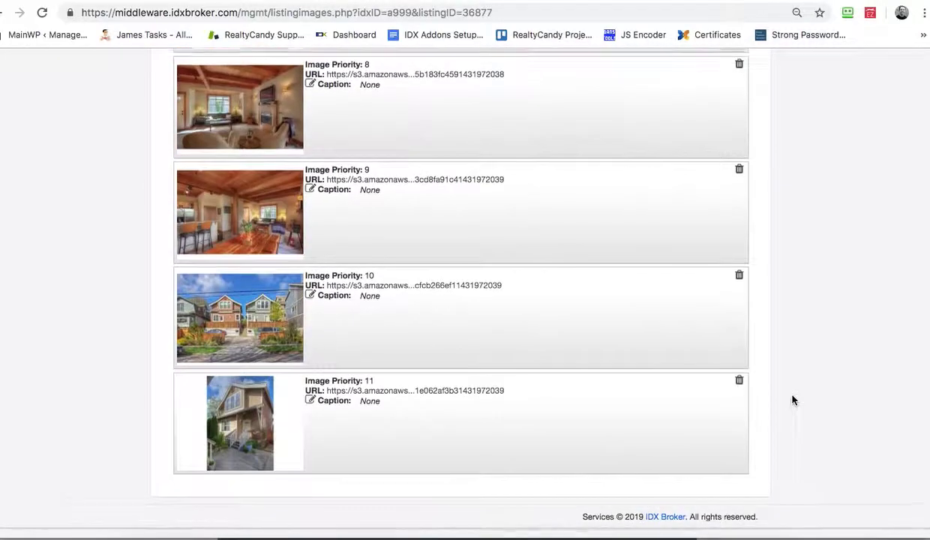
scroll(793, 400, "up", 15)
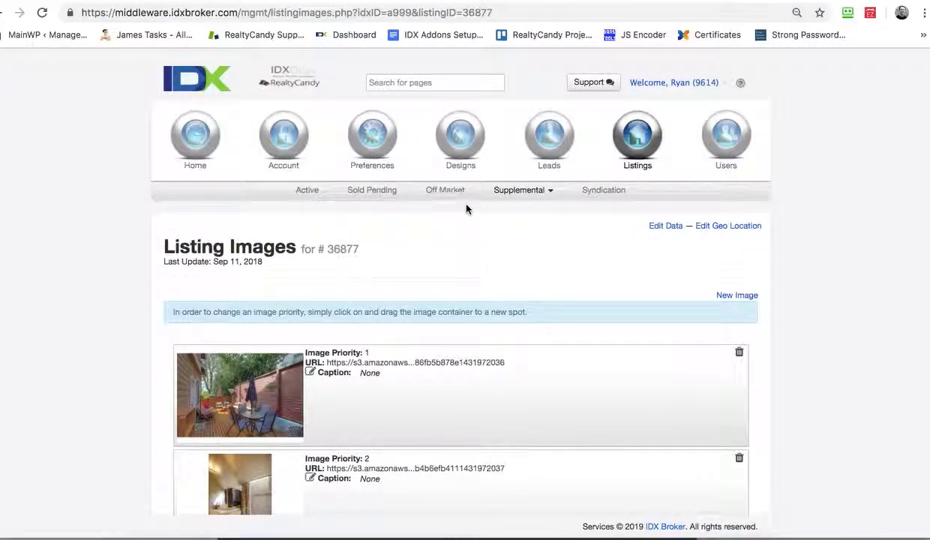
Go back to the Off Market listings and look through the whole list.
left_click(446, 192)
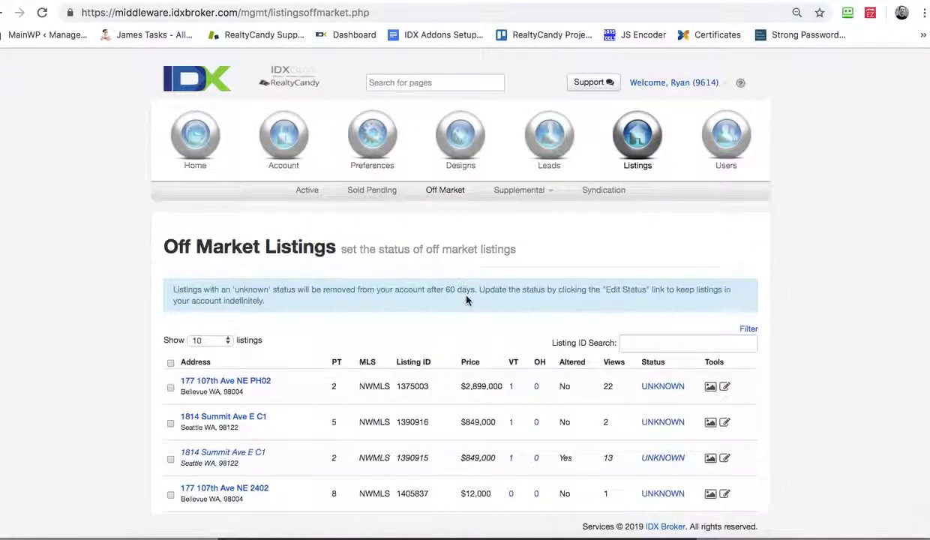
scroll(466, 300, "down", 4)
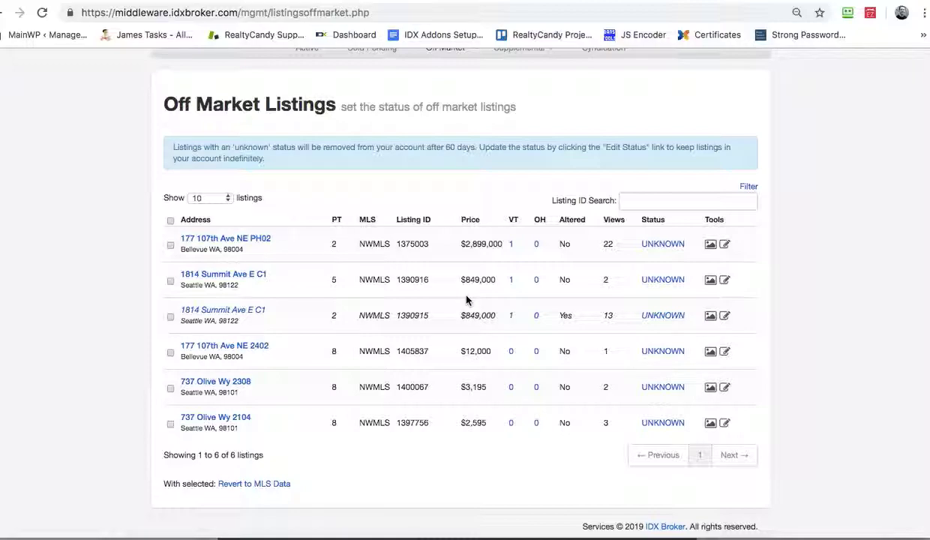